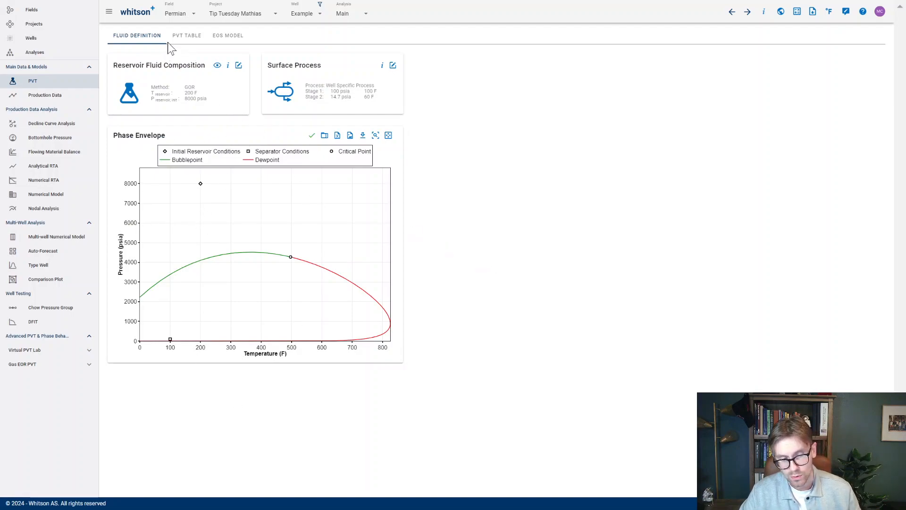
# - Check the well's black oil PVT table and the well control options offered in the numerical model
pyautogui.click(181, 40)
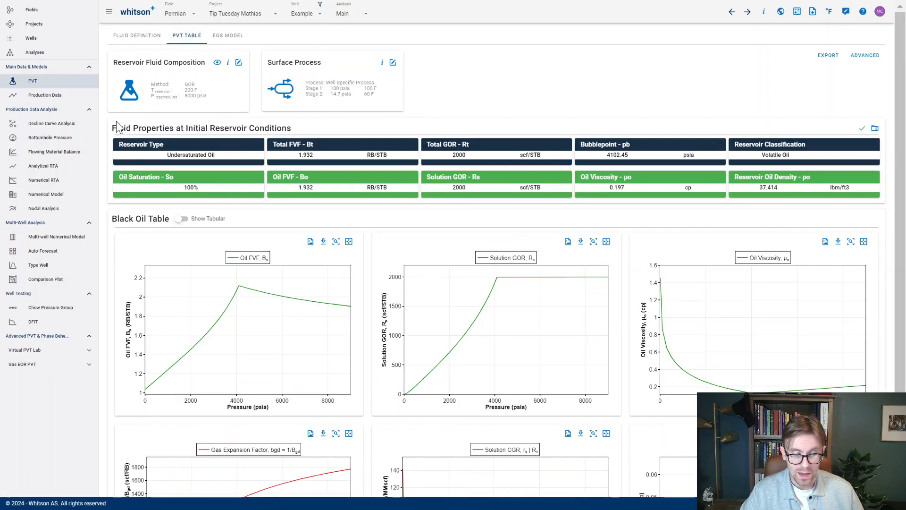
pyautogui.click(78, 195)
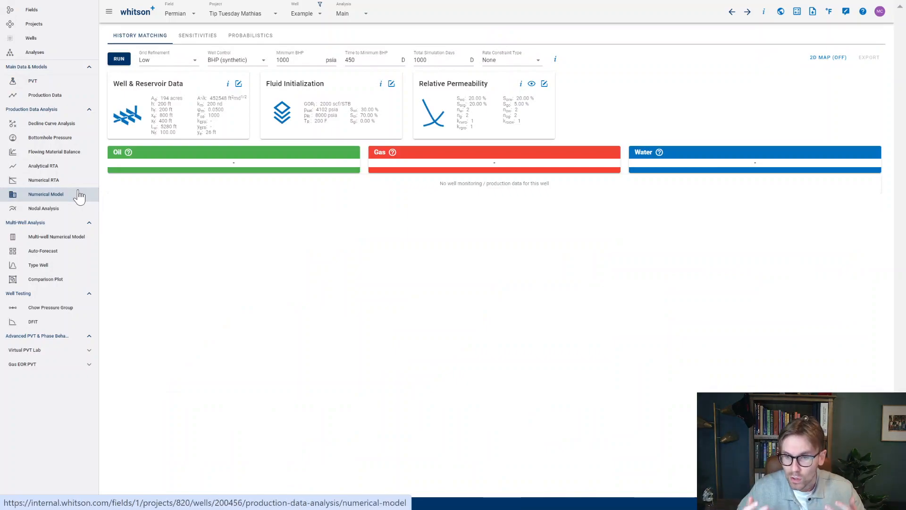
pyautogui.click(217, 66)
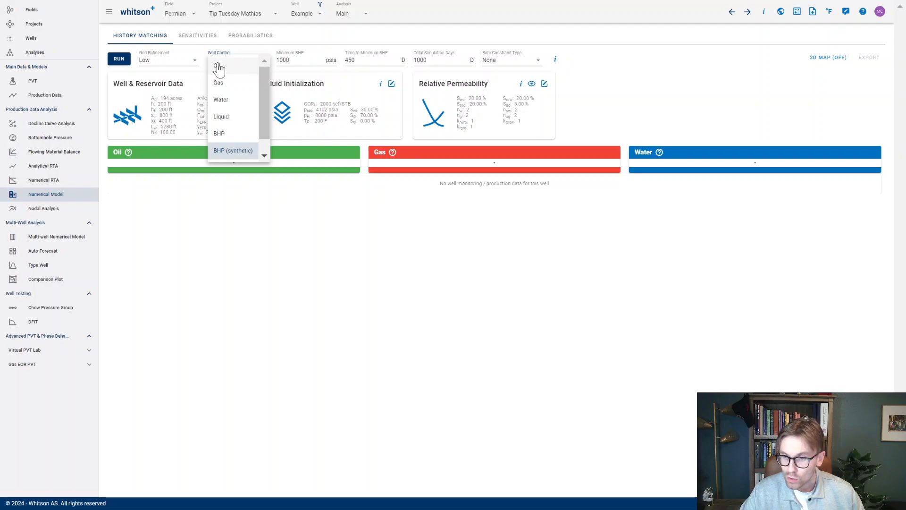
pyautogui.click(191, 148)
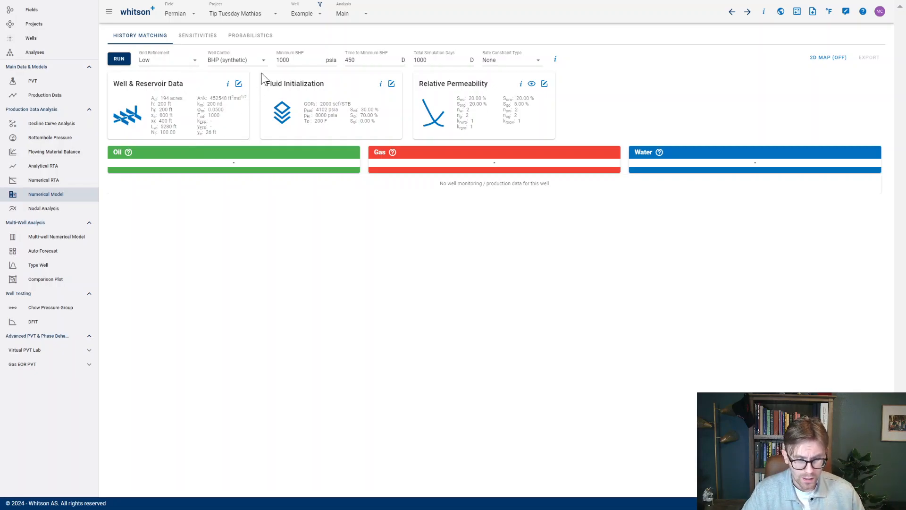
# - Review the numerical model's fluid initialization inputs and its well and reservoir data without changing them
pyautogui.click(391, 84)
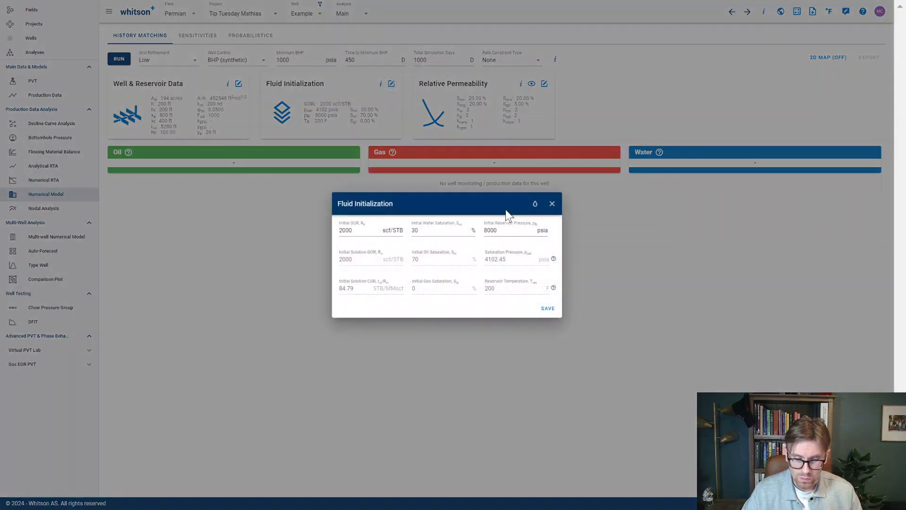
pyautogui.click(554, 210)
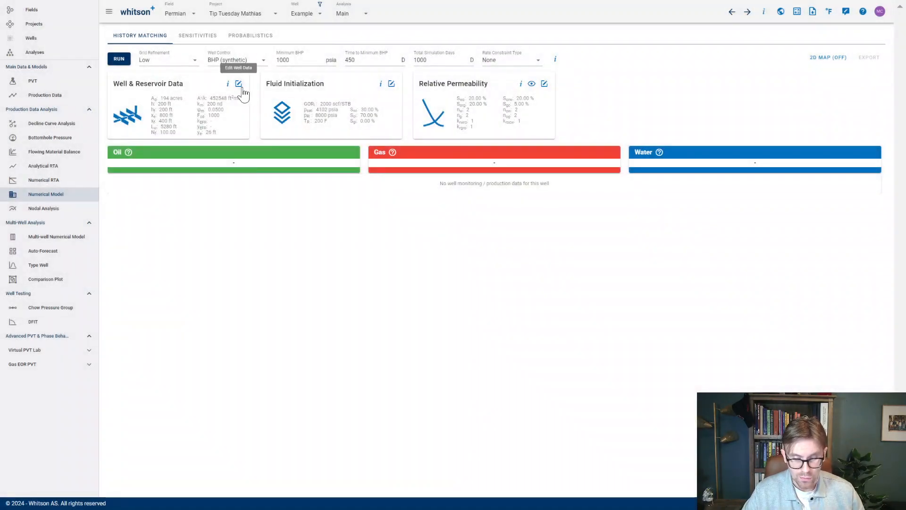
pyautogui.click(239, 84)
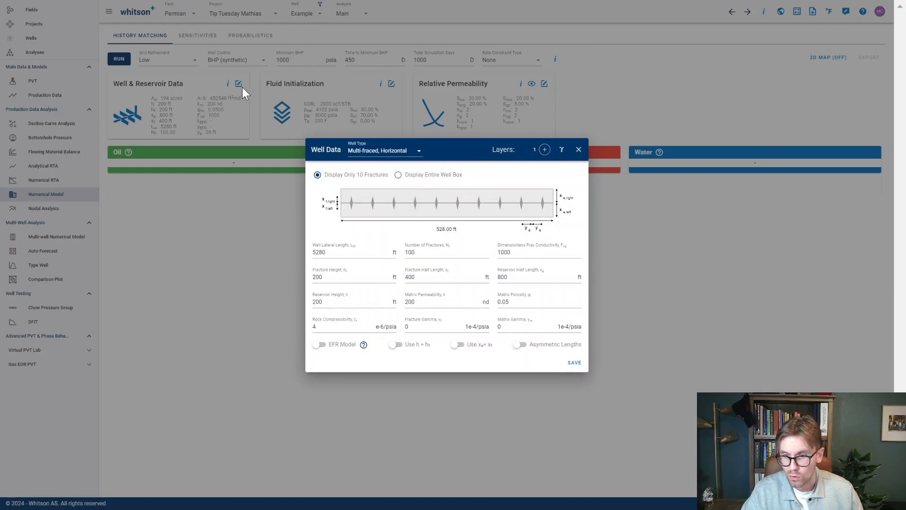
pyautogui.click(578, 148)
# - Set up a reservoir property sensitivity in the numerical model with the Gas Corey Exponent (ng) as the only variable
pyautogui.click(192, 42)
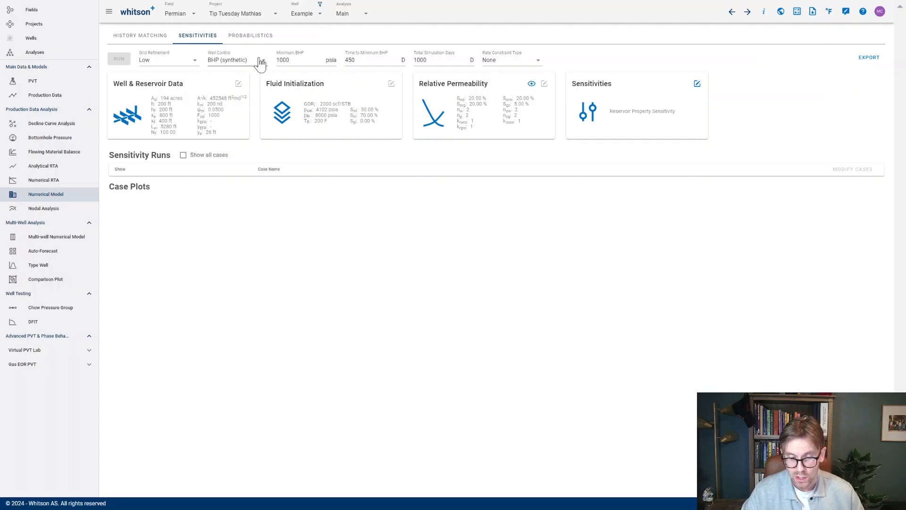
pyautogui.click(697, 84)
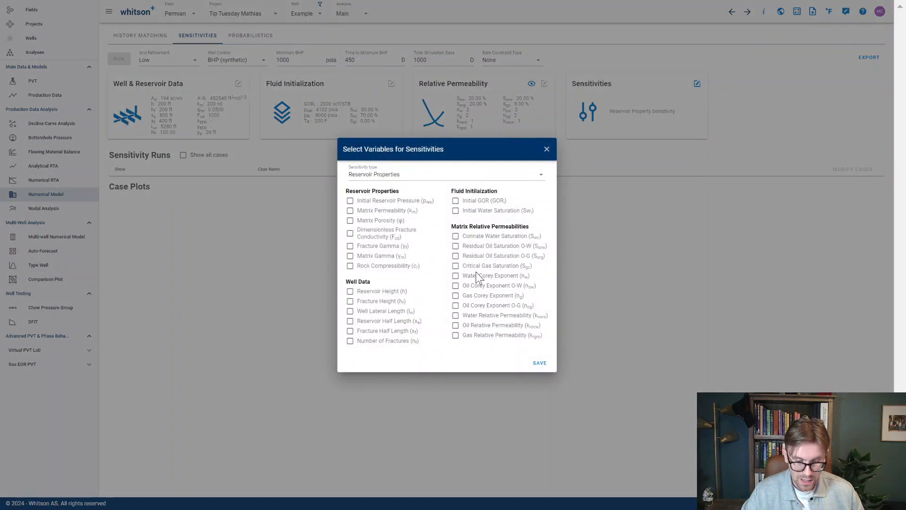
pyautogui.click(455, 296)
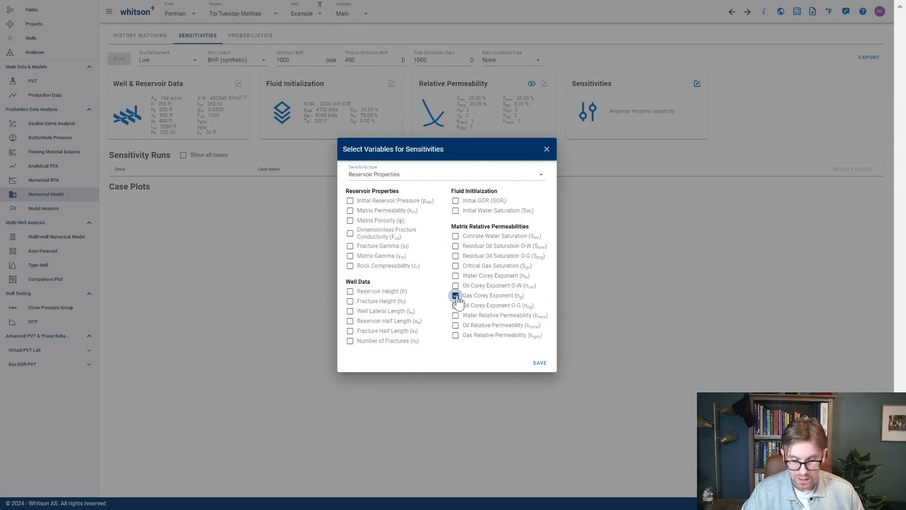
pyautogui.click(540, 363)
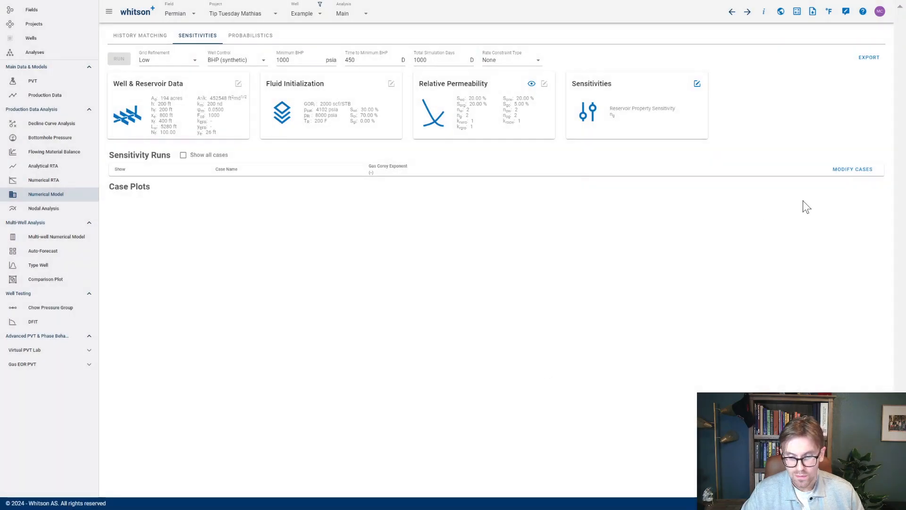
# - Define sensitivity cases 1 to 5 with gas Corey exponents of 1, 1.2, 1.4, 1.6 and 1.8
pyautogui.click(852, 169)
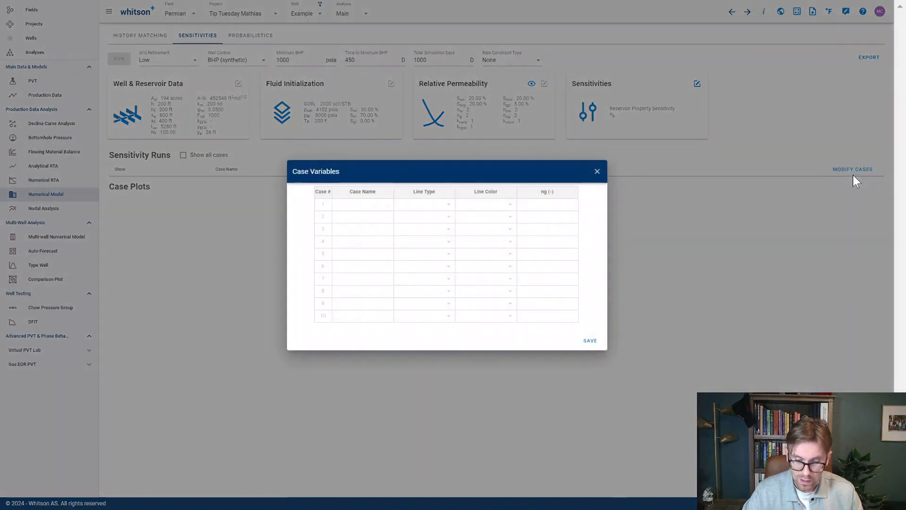
pyautogui.click(568, 206)
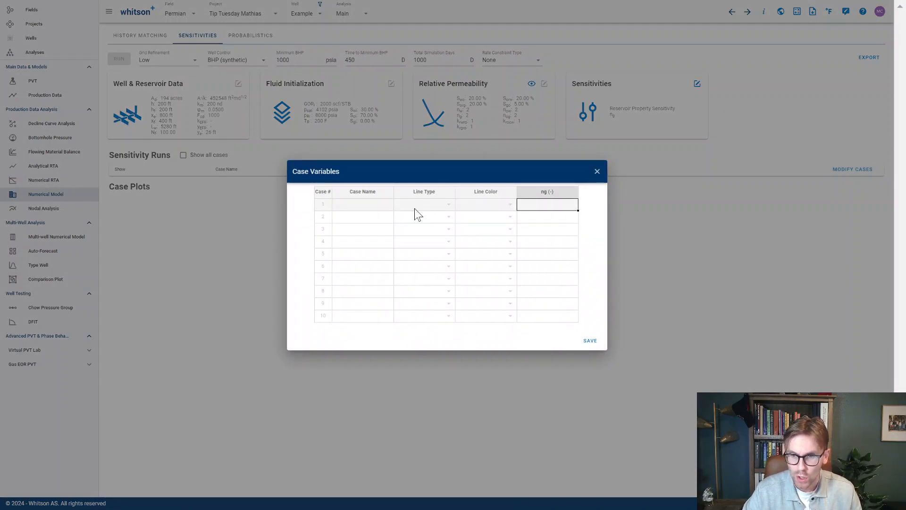
pyautogui.write('1')
pyautogui.press('Return')
pyautogui.write('1.2')
pyautogui.press('Return')
pyautogui.write('1.4')
pyautogui.press('Return')
pyautogui.write('1.6')
pyautogui.press('Return')
pyautogui.write('1.8')
pyautogui.press('Return')
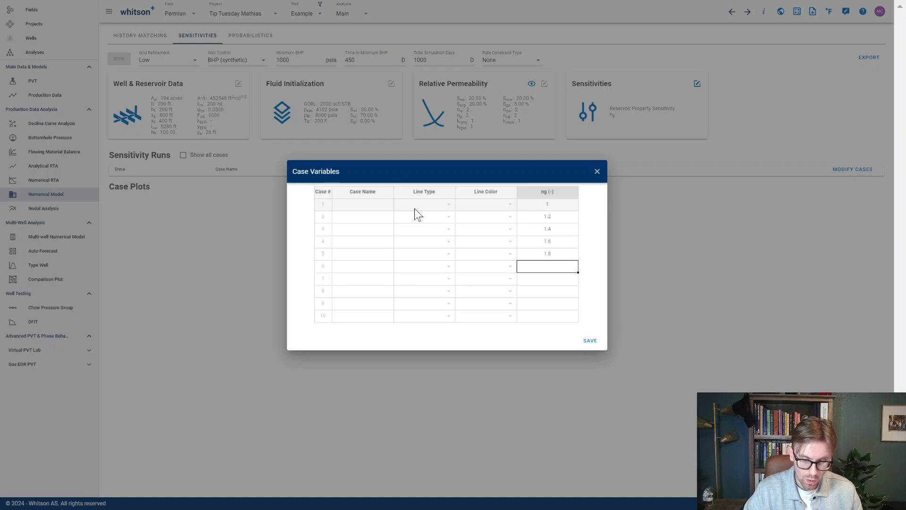
# - Give cases 6 to 10 gas Corey exponents of 2, 2.2, 2.4, 2.6 and 2.8, and save the case list
pyautogui.write('2')
pyautogui.press('Return')
pyautogui.write('2.3')
pyautogui.press('BackSpace')
pyautogui.press('BackSpace')
pyautogui.press('BackSpace')
pyautogui.write('2.2')
pyautogui.press('Return')
pyautogui.write('2')
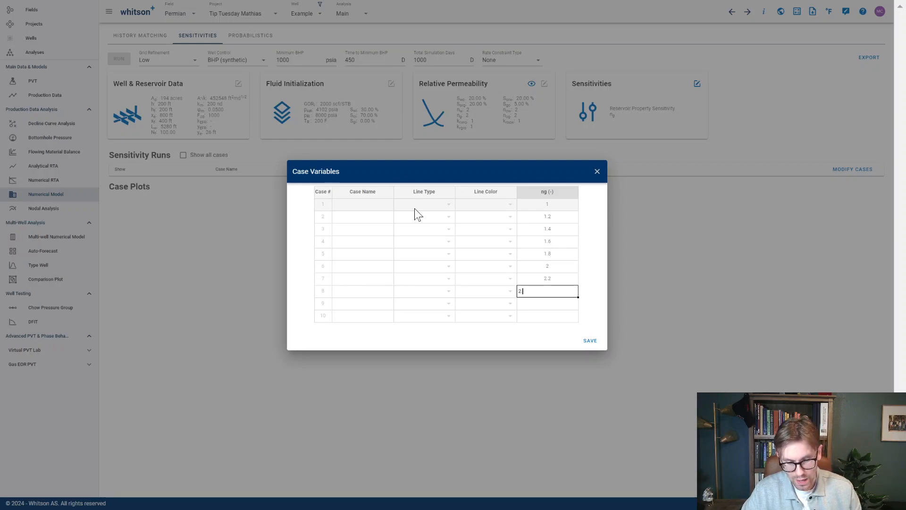
pyautogui.write('.4')
pyautogui.press('Return')
pyautogui.write('2.6')
pyautogui.press('Return')
pyautogui.write('2.8')
pyautogui.press('Return')
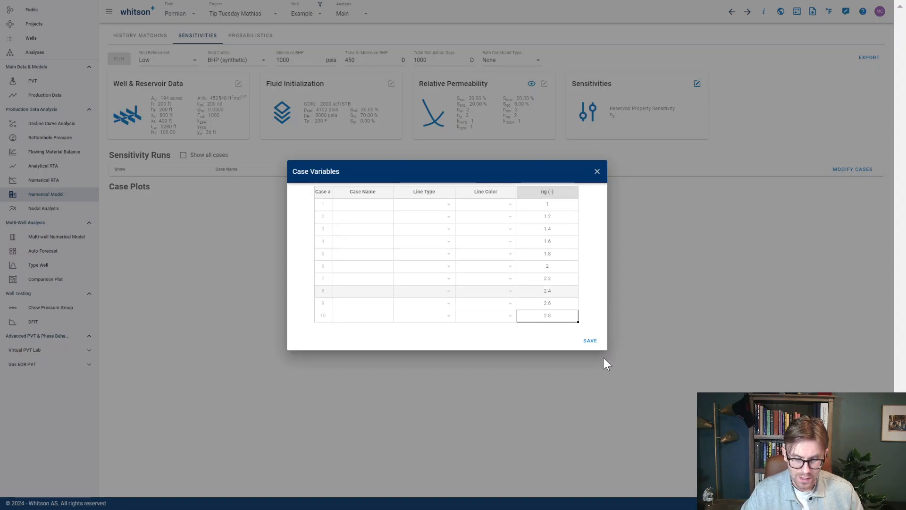
pyautogui.click(596, 340)
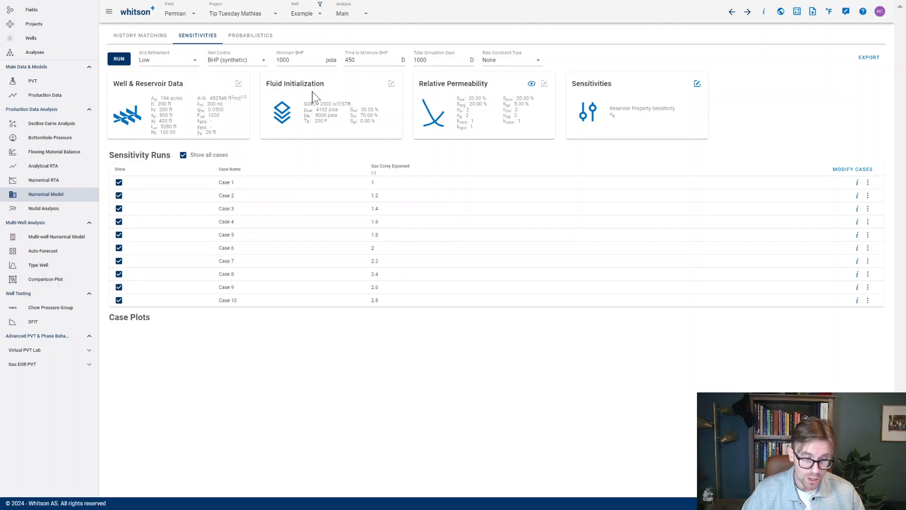
# - Run all the sensitivity cases and enlarge the Gas/Oil Ratio case plot to compare its curves with the case values
pyautogui.click(124, 60)
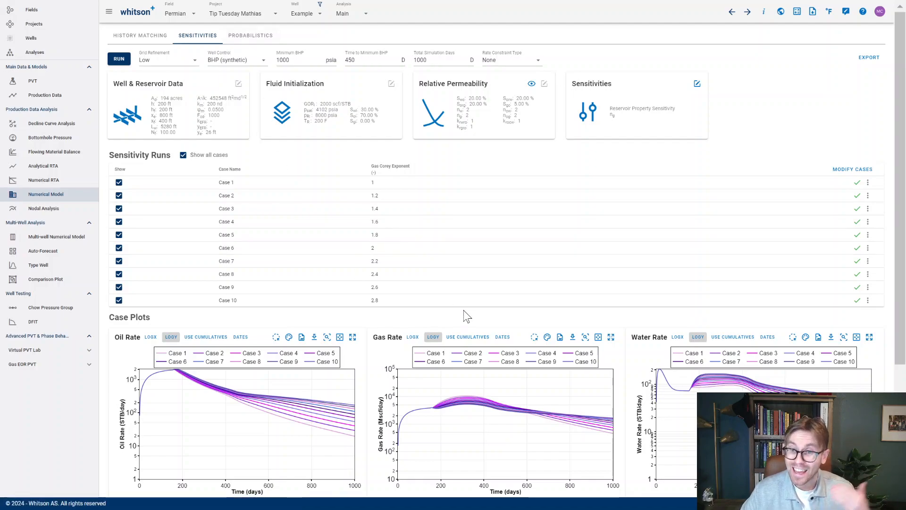
pyautogui.scroll(-4, 446, 352)
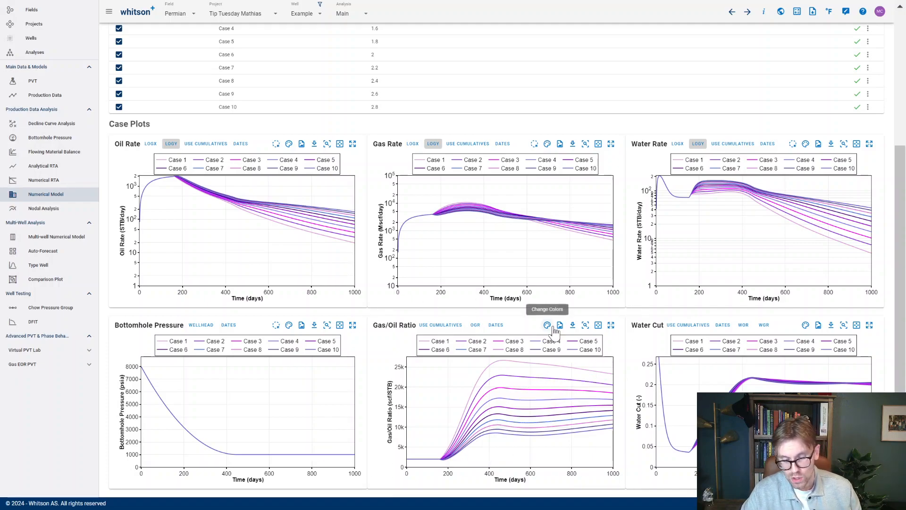
pyautogui.click(610, 328)
pyautogui.scroll(-4, 609, 334)
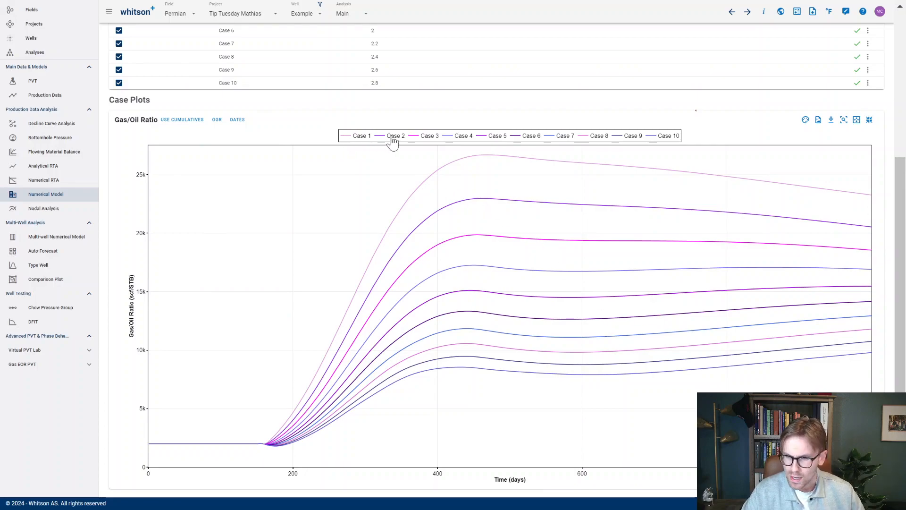
pyautogui.scroll(3, 691, 141)
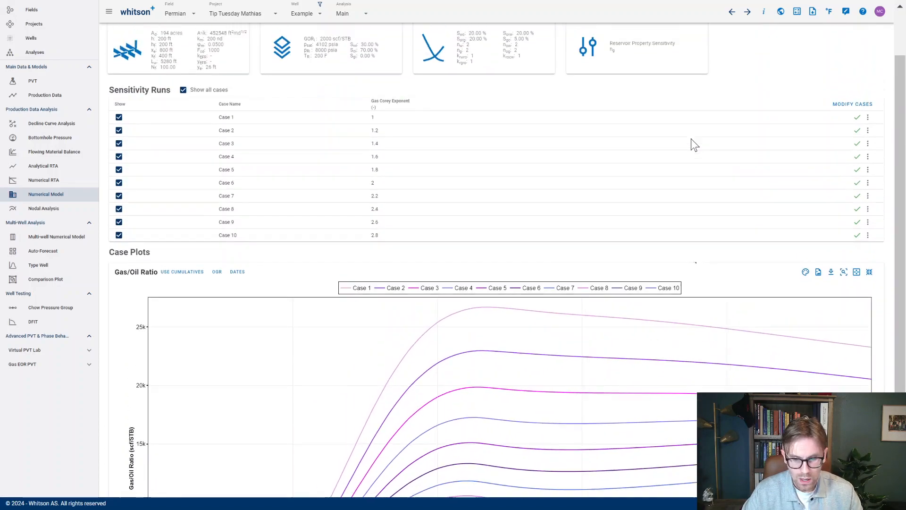
pyautogui.scroll(-3, 649, 324)
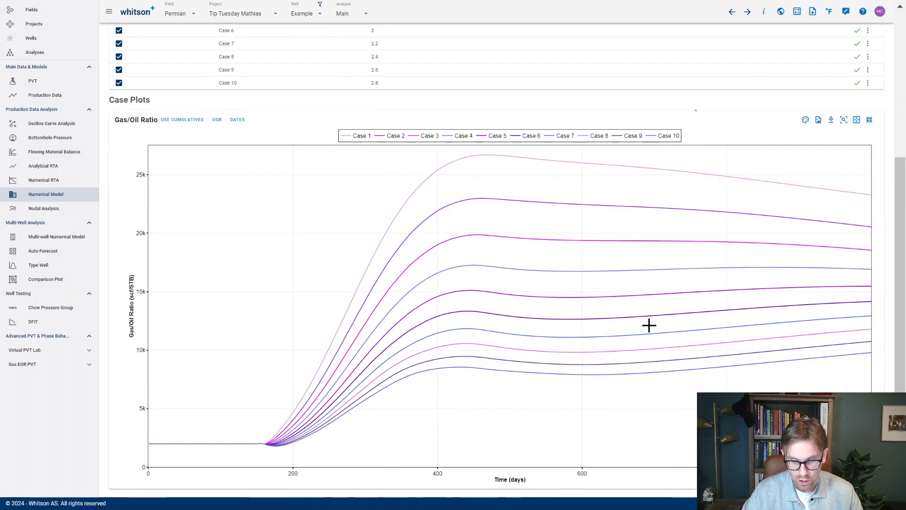
# - Apply spread colors to the case curves and collapse the Gas/Oil Ratio plot back into the plot grid
pyautogui.click(805, 120)
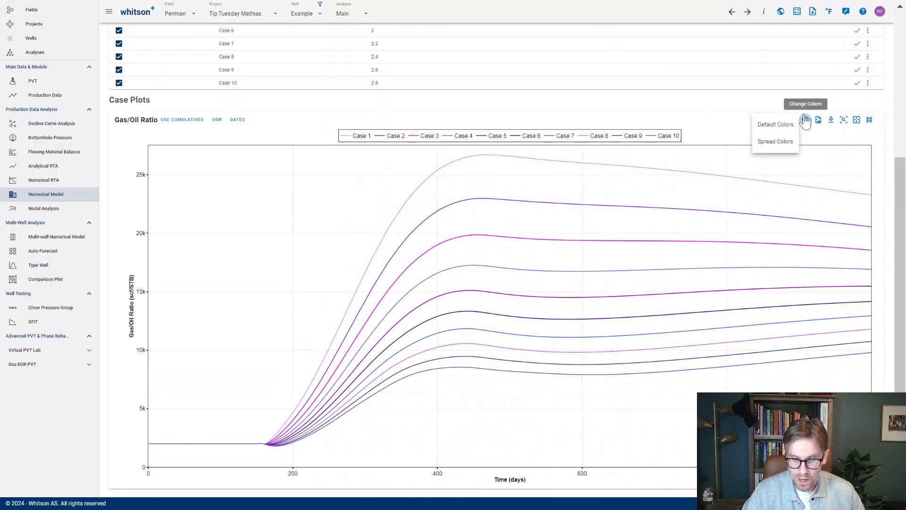
pyautogui.click(770, 142)
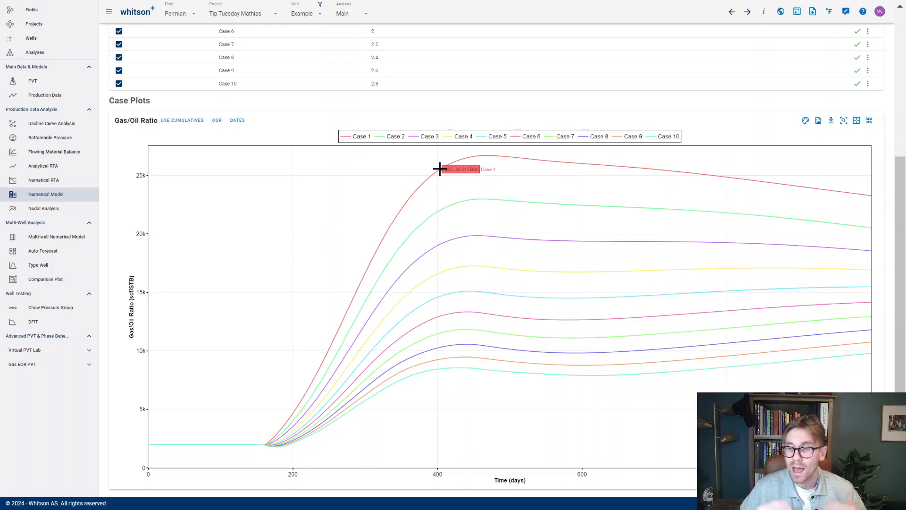
pyautogui.click(870, 121)
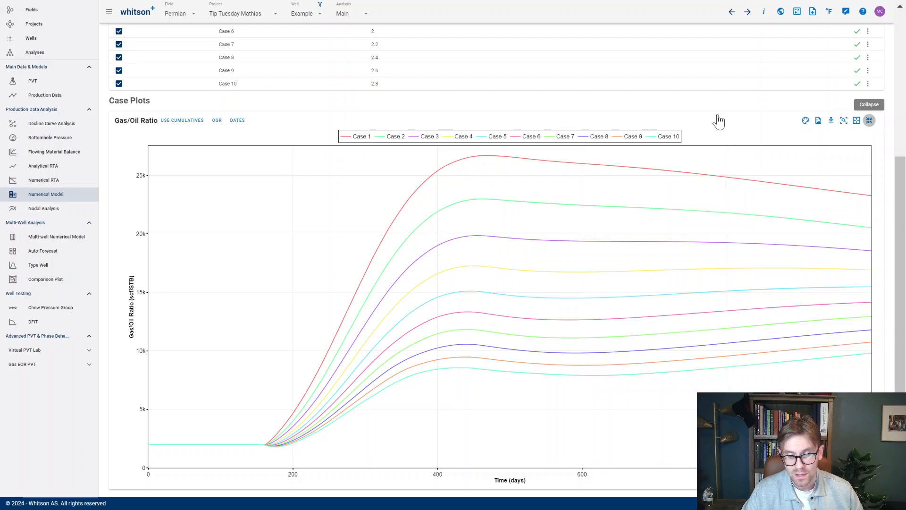
pyautogui.scroll(5, 718, 118)
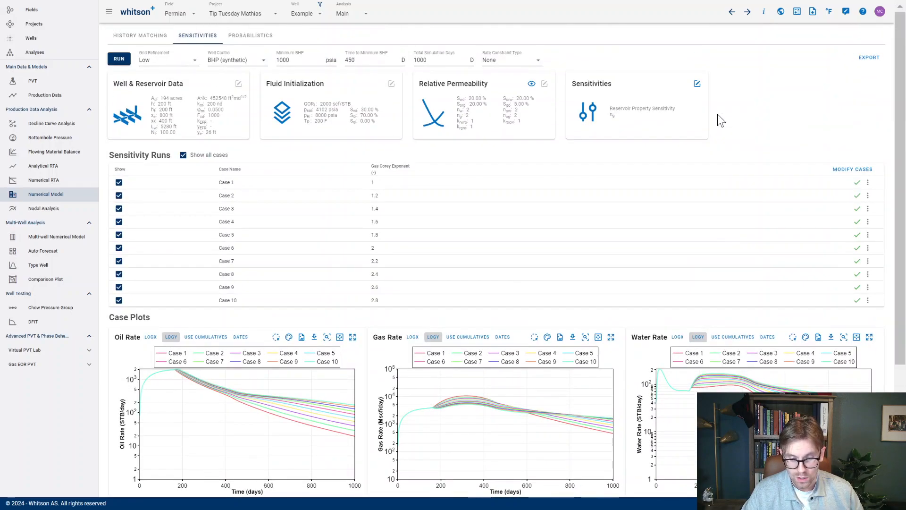